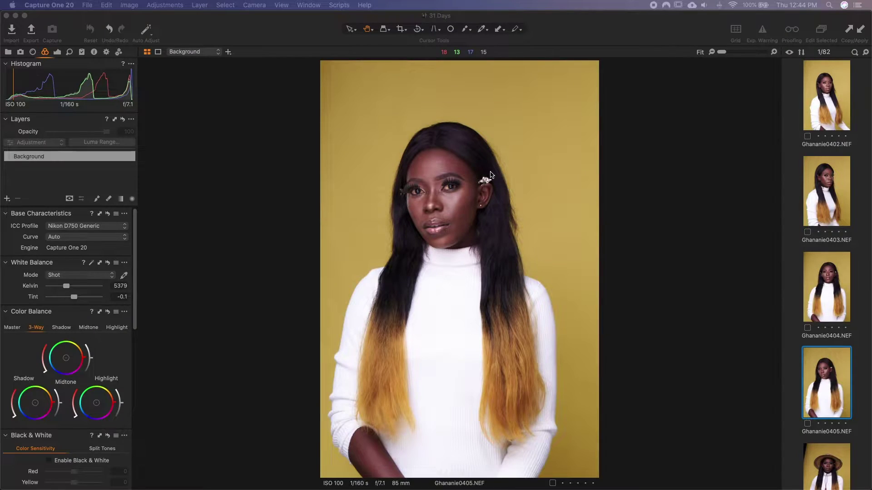
Look through the exposure, HDR, levels and curve adjustments, then return to the colour tools
{"action": "left_click", "coordinate": [58, 53]}
{"action": "left_click", "coordinate": [58, 53]}
{"action": "scroll", "coordinate": [96, 283], "scroll_direction": "down", "scroll_amount": 3}
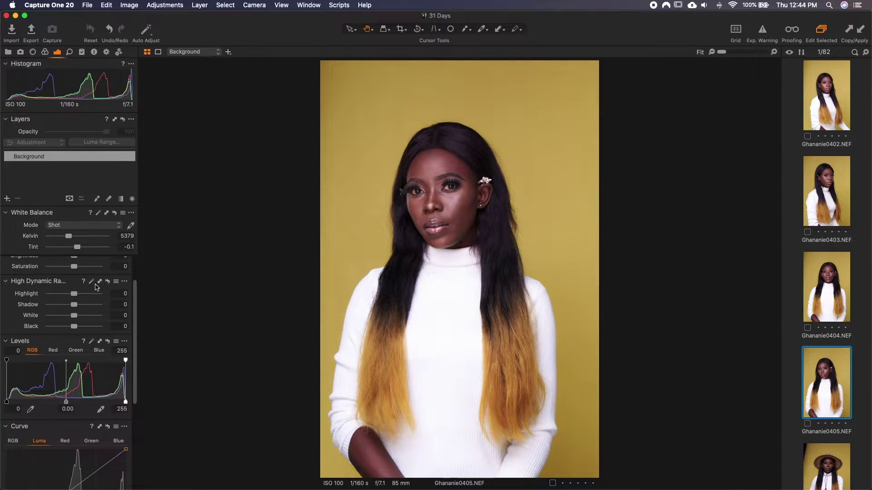
{"action": "scroll", "coordinate": [96, 286], "scroll_direction": "down", "scroll_amount": 3}
{"action": "scroll", "coordinate": [96, 287], "scroll_direction": "up", "scroll_amount": 7}
{"action": "scroll", "coordinate": [96, 286], "scroll_direction": "down", "scroll_amount": 1}
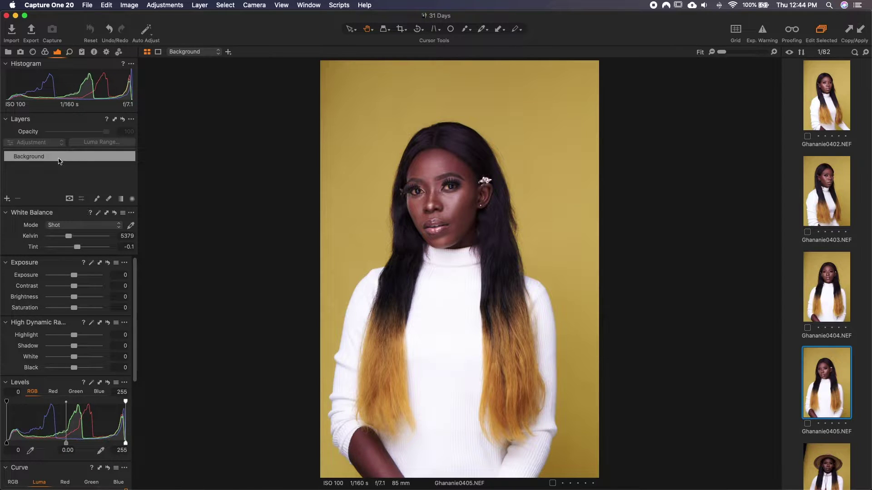
{"action": "left_click", "coordinate": [45, 52]}
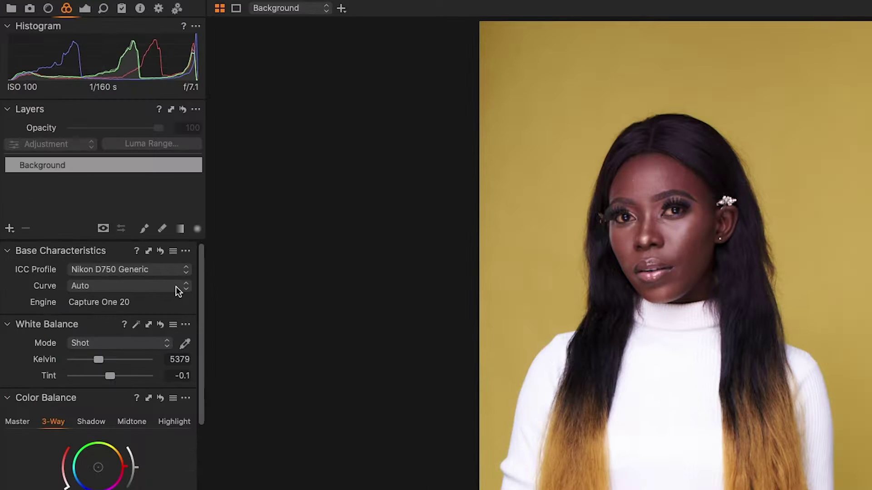
Pick Portrait as the base curve in Base Characteristics and keep it
{"action": "left_click", "coordinate": [176, 287]}
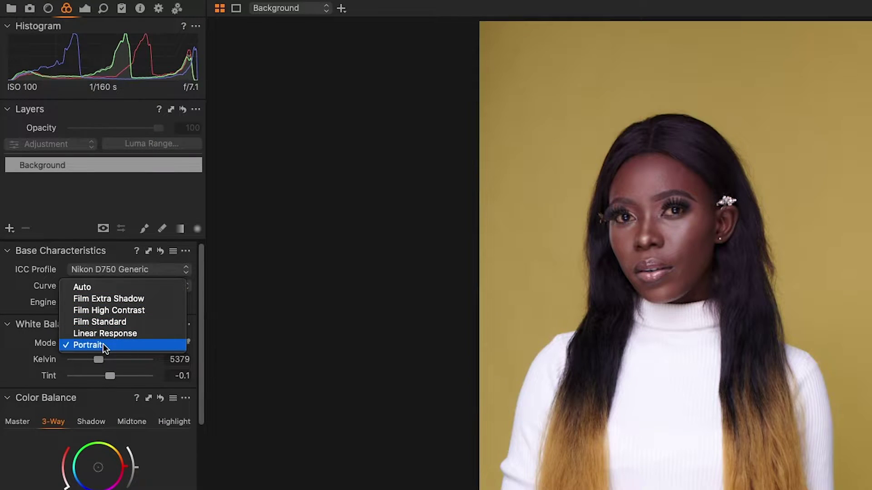
{"action": "left_click", "coordinate": [103, 344]}
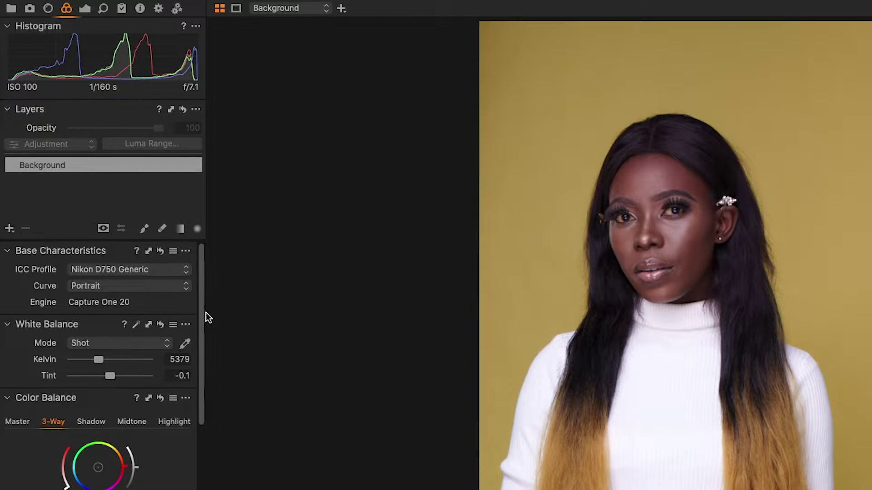
{"action": "left_click", "coordinate": [186, 287]}
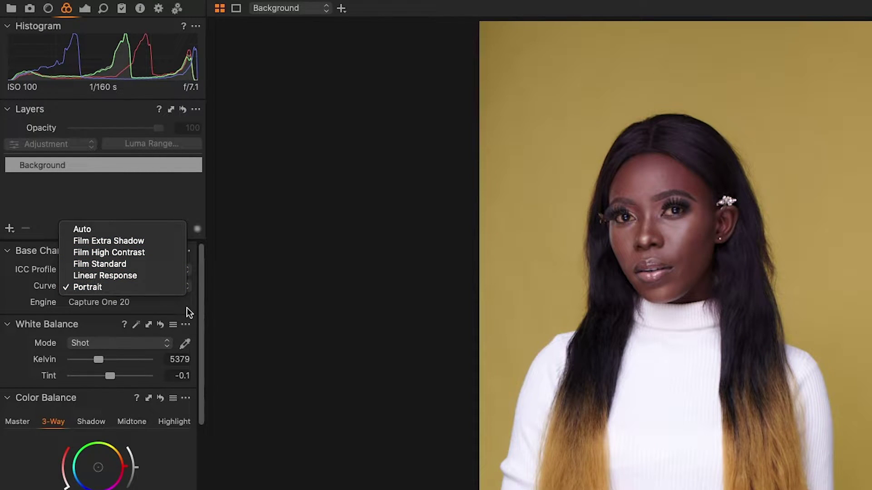
{"action": "left_click", "coordinate": [187, 307]}
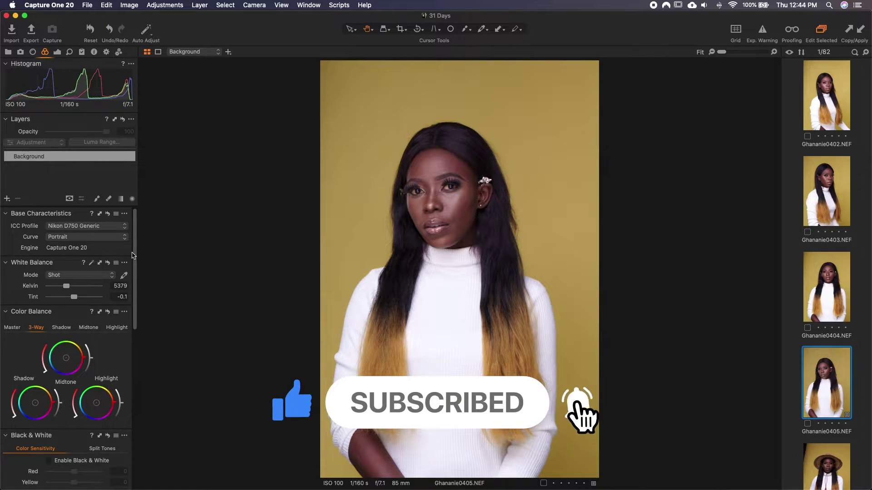
{"action": "left_click", "coordinate": [57, 52]}
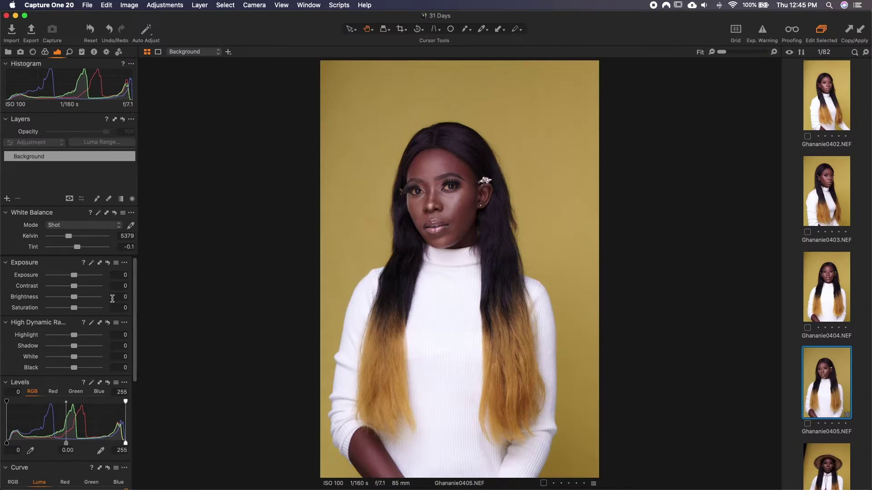
Auto-adjust Levels so the black point lands at 7 and white point at 253
{"action": "scroll", "coordinate": [157, 453], "scroll_direction": "down", "scroll_amount": 3}
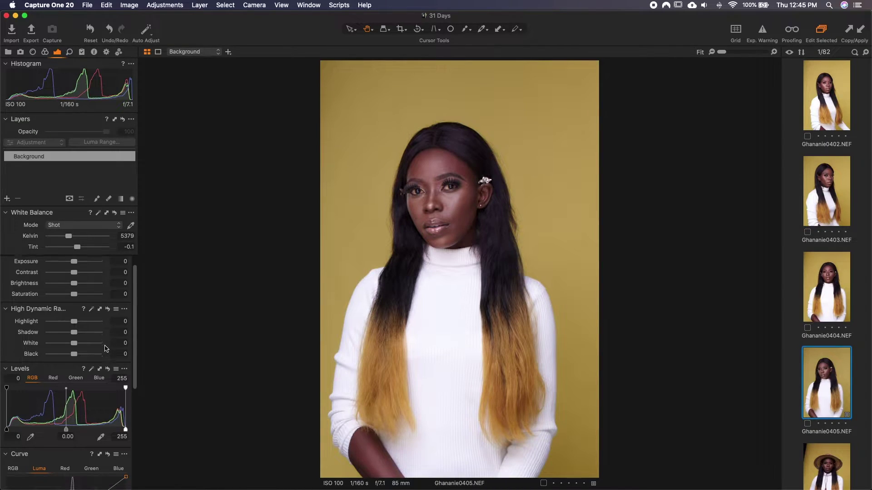
{"action": "scroll", "coordinate": [105, 348], "scroll_direction": "up", "scroll_amount": 3}
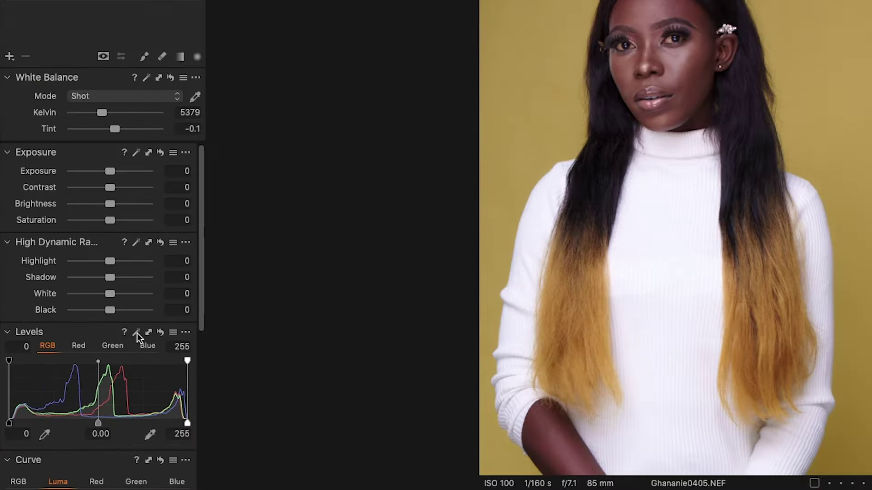
{"action": "left_click", "coordinate": [137, 332]}
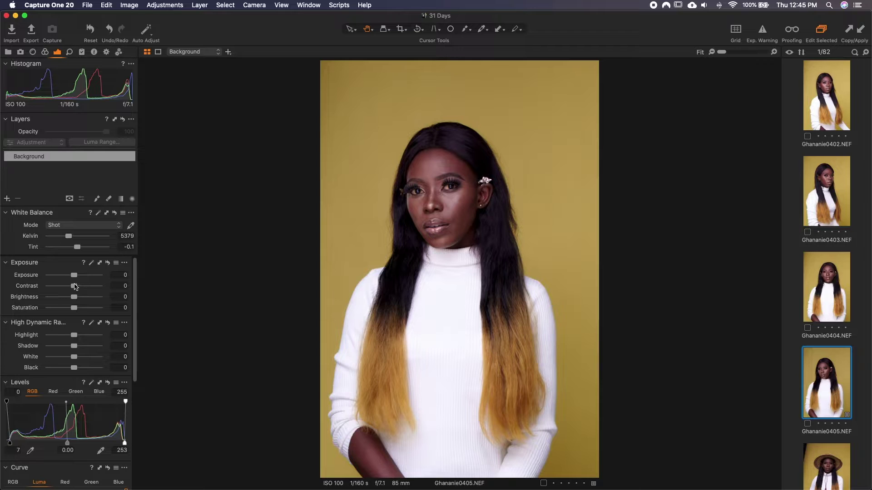
Set Exposure Contrast to 10
{"action": "left_click", "coordinate": [125, 286]}
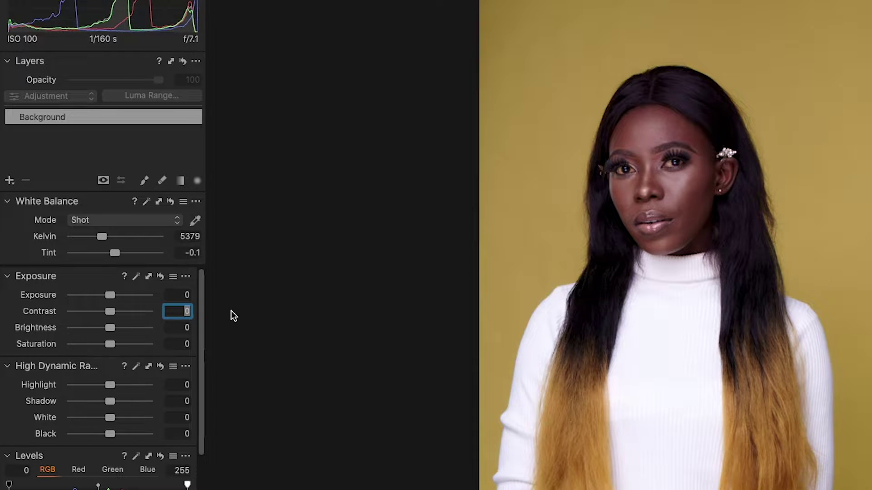
{"action": "type", "text": "10"}
{"action": "key", "text": "Return"}
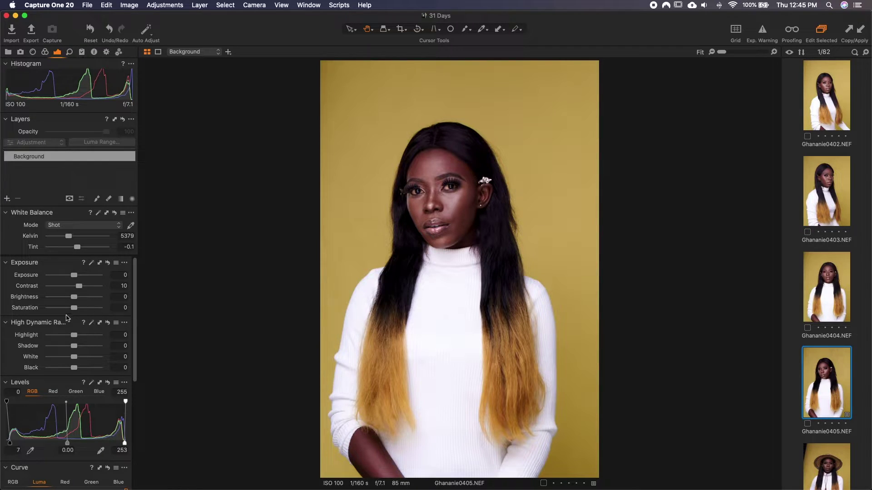
Pull HDR Highlight down to -61 and re-run auto Levels to 6 and 230
{"action": "left_click_drag", "start_coordinate": [75, 336], "coordinate": [35, 342]}
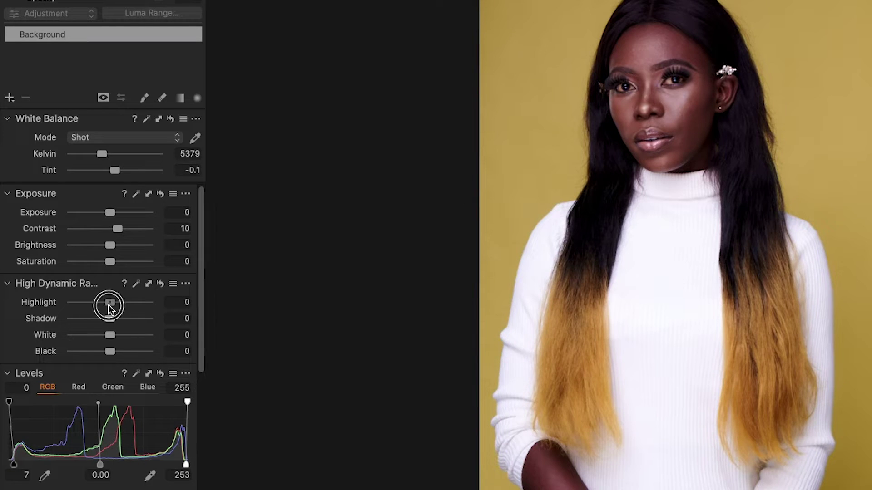
{"action": "left_click_drag", "start_coordinate": [50, 314], "coordinate": [88, 308]}
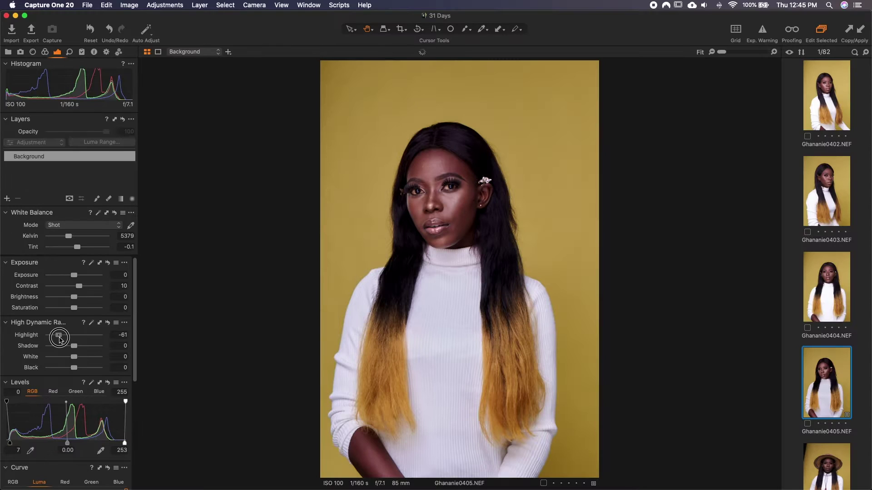
{"action": "left_click_drag", "start_coordinate": [60, 339], "coordinate": [60, 340]}
{"action": "left_click", "coordinate": [92, 383]}
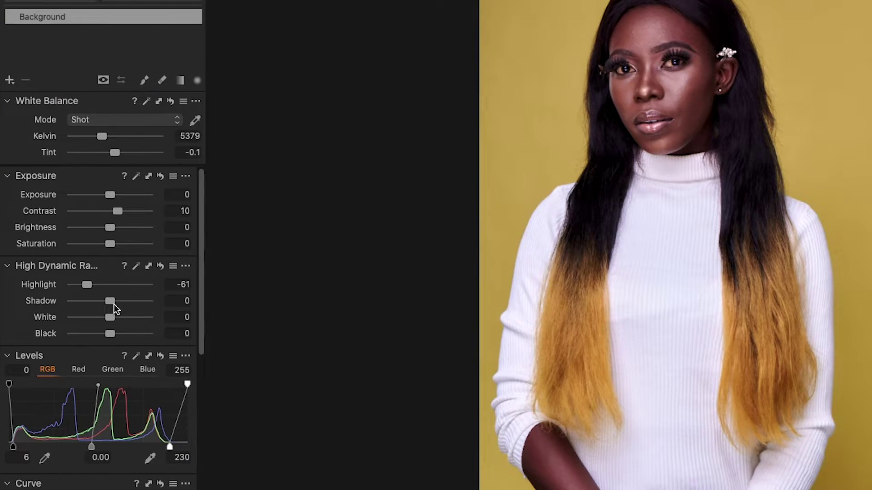
Set HDR Shadow to 4 and HDR White to -31
{"action": "left_click", "coordinate": [76, 348]}
{"action": "left_click_drag", "start_coordinate": [113, 302], "coordinate": [101, 323]}
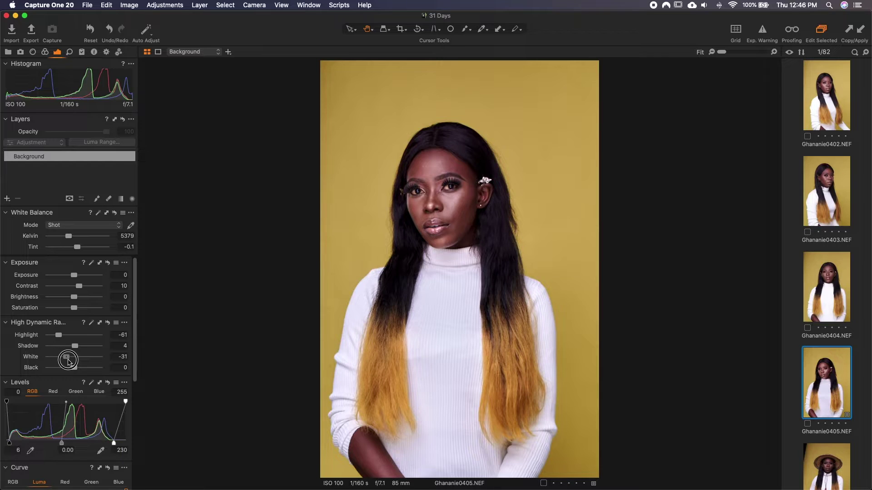
{"action": "left_click_drag", "start_coordinate": [69, 361], "coordinate": [68, 362]}
{"action": "mouse_move", "coordinate": [74, 367]}
{"action": "left_mouse_down"}
{"action": "mouse_move", "coordinate": [99, 367]}
{"action": "mouse_move", "coordinate": [37, 367]}
{"action": "mouse_move", "coordinate": [84, 368]}
{"action": "mouse_move", "coordinate": [74, 369]}
{"action": "left_mouse_up"}
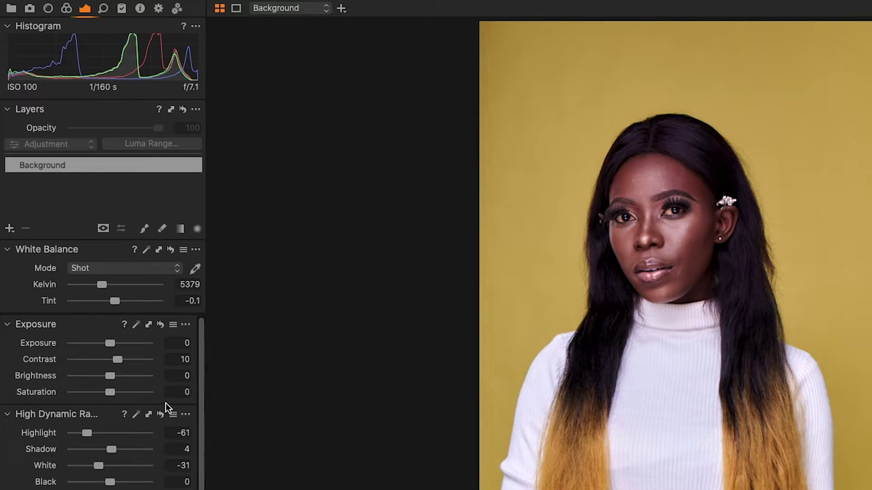
{"action": "left_click", "coordinate": [186, 392]}
{"action": "type", "text": "5"}
{"action": "key", "text": "Return"}
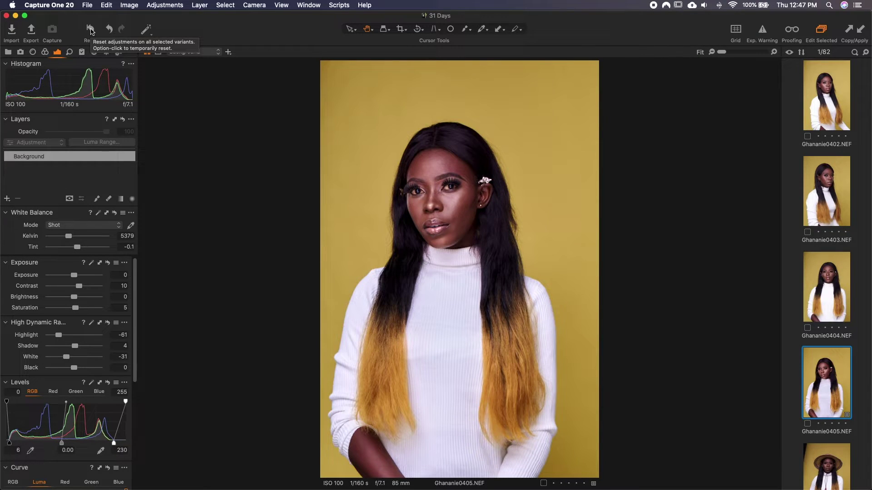
{"action": "left_click", "coordinate": [90, 30], "text": "alt"}
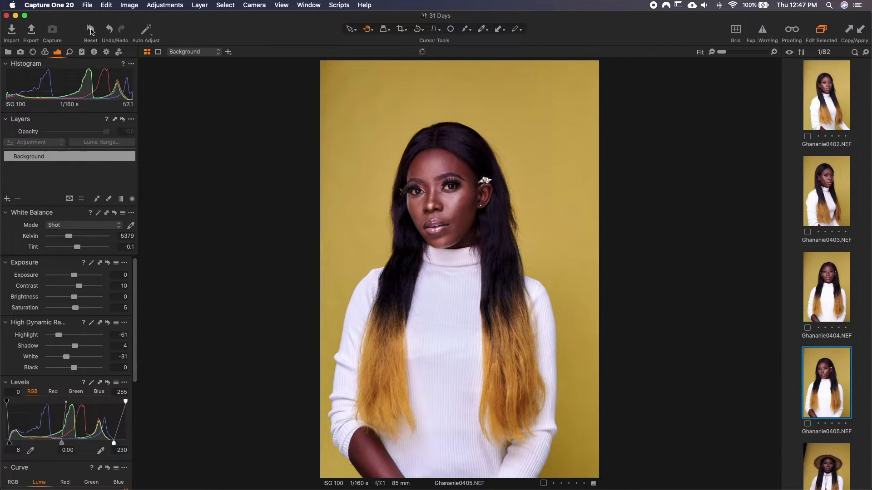
{"action": "left_click", "coordinate": [91, 30]}
{"action": "left_click", "coordinate": [90, 30]}
{"action": "left_click", "coordinate": [62, 444]}
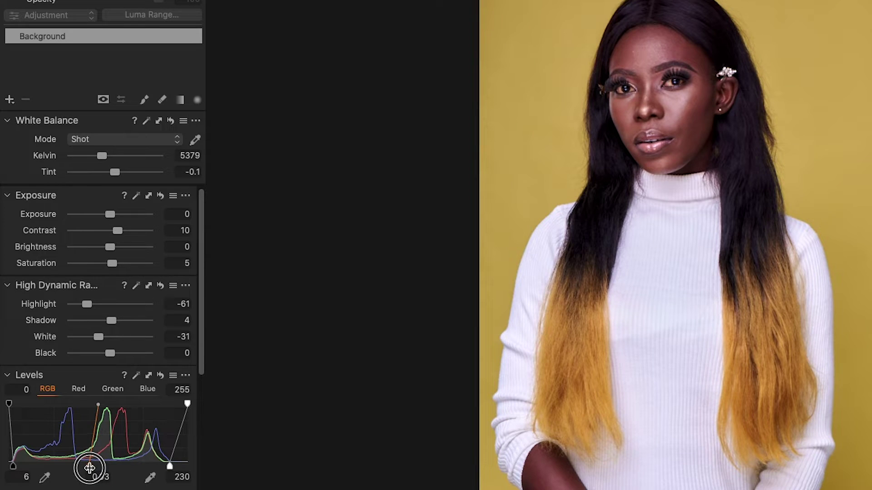
Set Levels midtones to 0.04, auto-set black point 7, and drag white point to 234
{"action": "left_click_drag", "start_coordinate": [90, 468], "coordinate": [89, 467]}
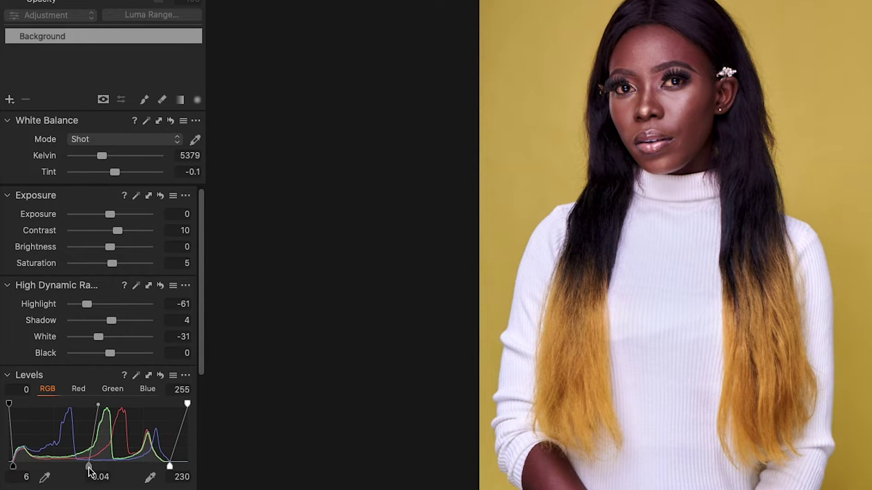
{"action": "left_click", "coordinate": [137, 376]}
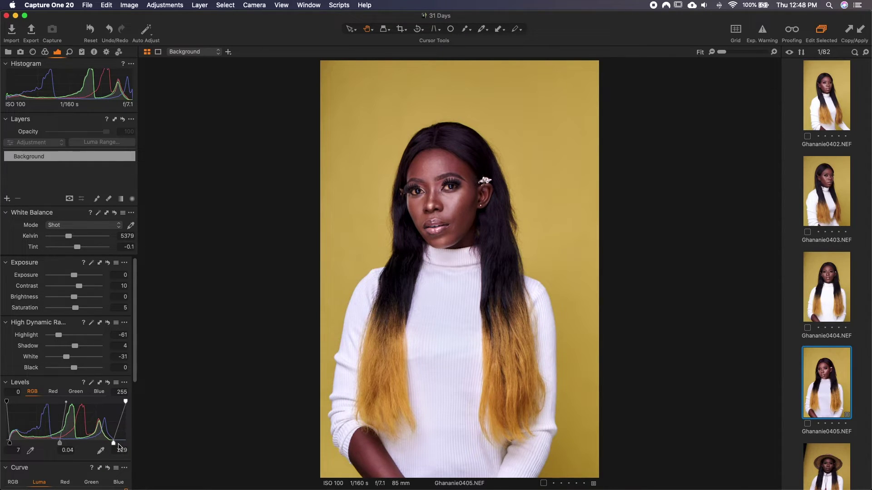
{"action": "left_click_drag", "start_coordinate": [115, 445], "coordinate": [116, 445]}
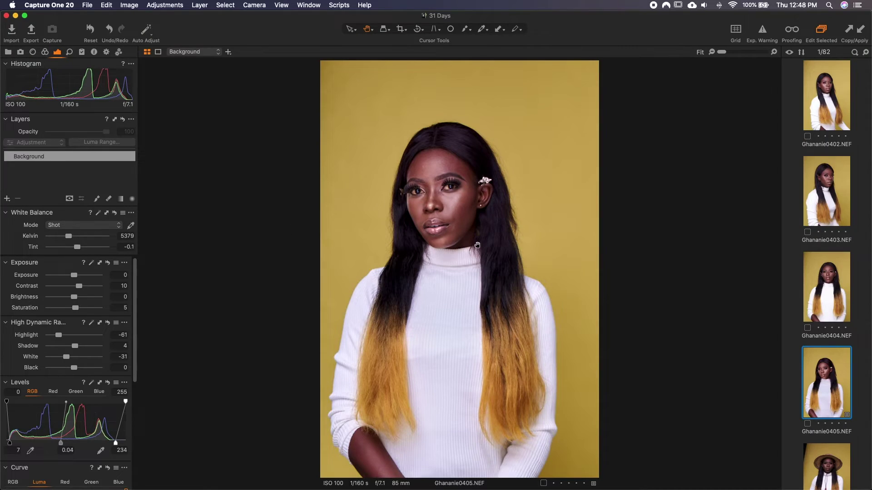
{"action": "left_click", "coordinate": [455, 201]}
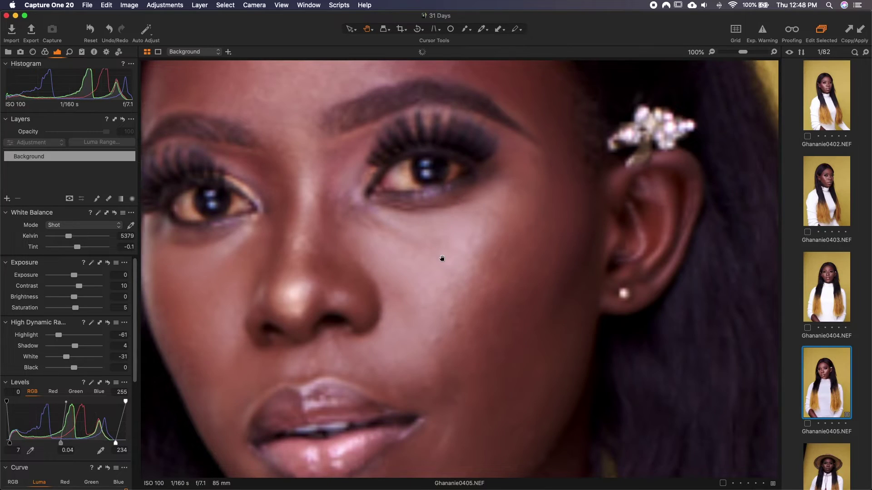
{"action": "left_click", "coordinate": [434, 252]}
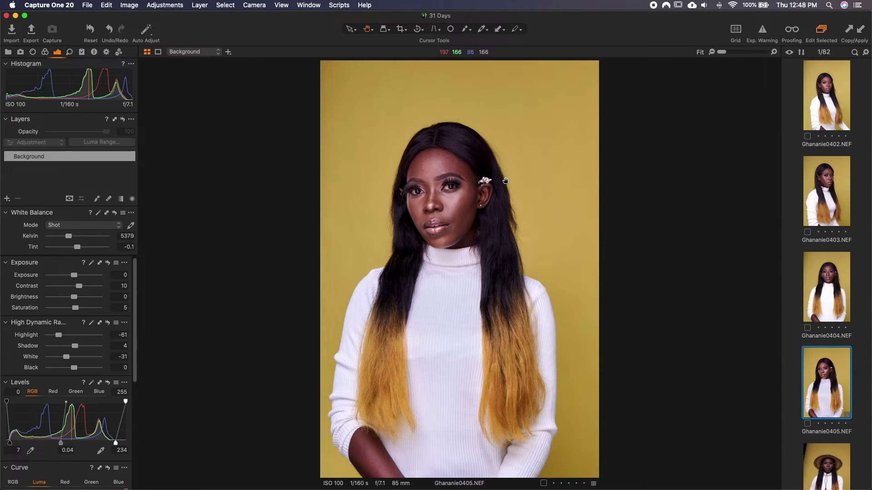
{"action": "left_click", "coordinate": [432, 165]}
{"action": "scroll", "coordinate": [476, 255], "scroll_direction": "down", "scroll_amount": 10}
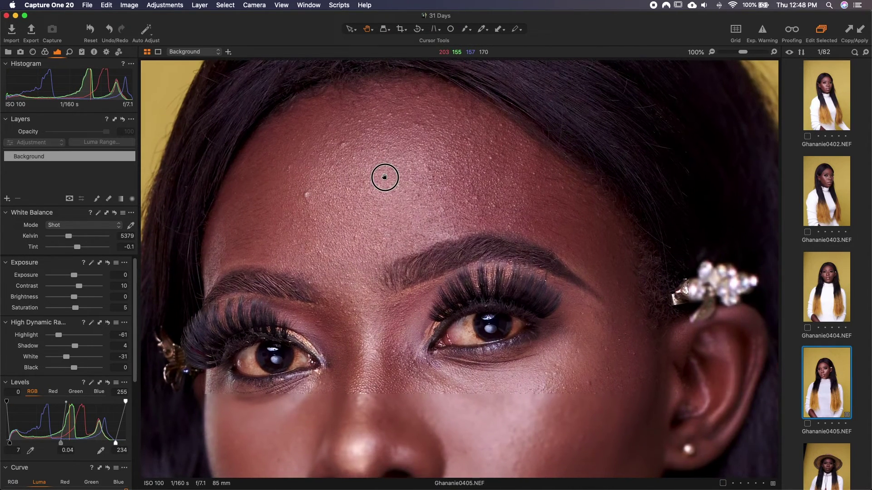
{"action": "scroll", "coordinate": [480, 238], "scroll_direction": "down", "scroll_amount": 5}
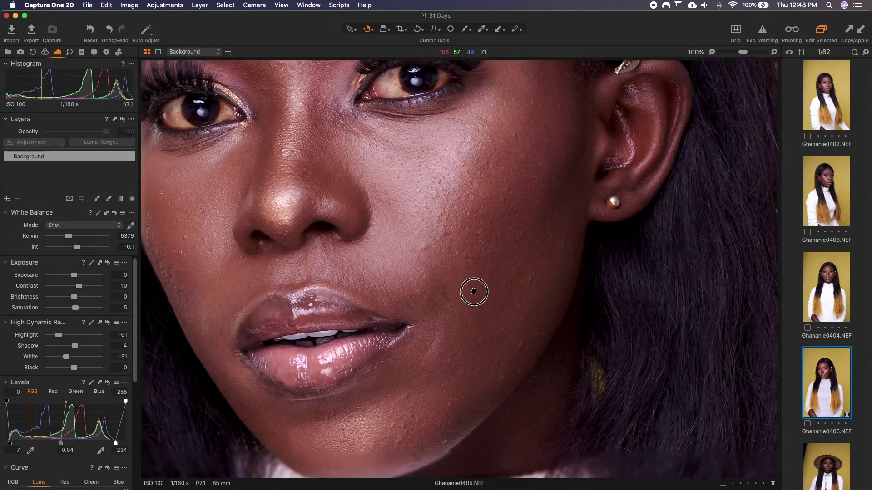
{"action": "scroll", "coordinate": [475, 244], "scroll_direction": "up", "scroll_amount": 6}
{"action": "left_click", "coordinate": [411, 214]}
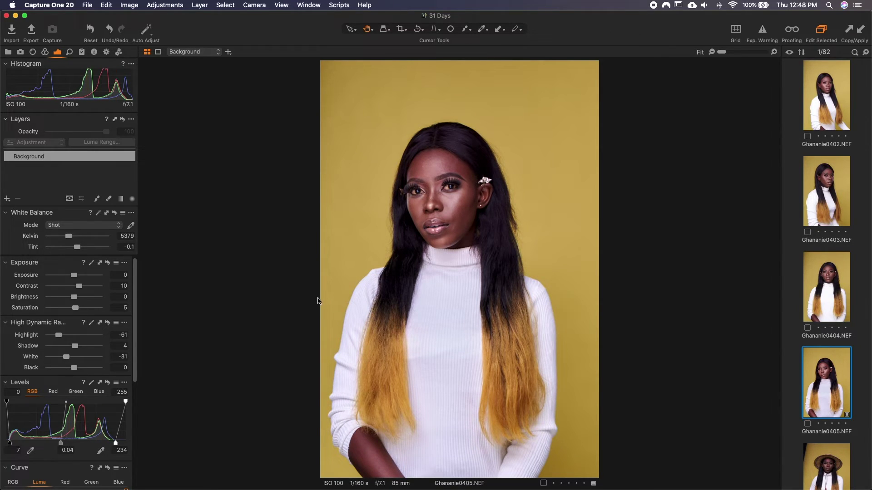
Set Exposure to -0.04, checking the result zoomed in on the face
{"action": "left_click_drag", "start_coordinate": [75, 277], "coordinate": [75, 279]}
{"action": "double_click", "coordinate": [76, 278]}
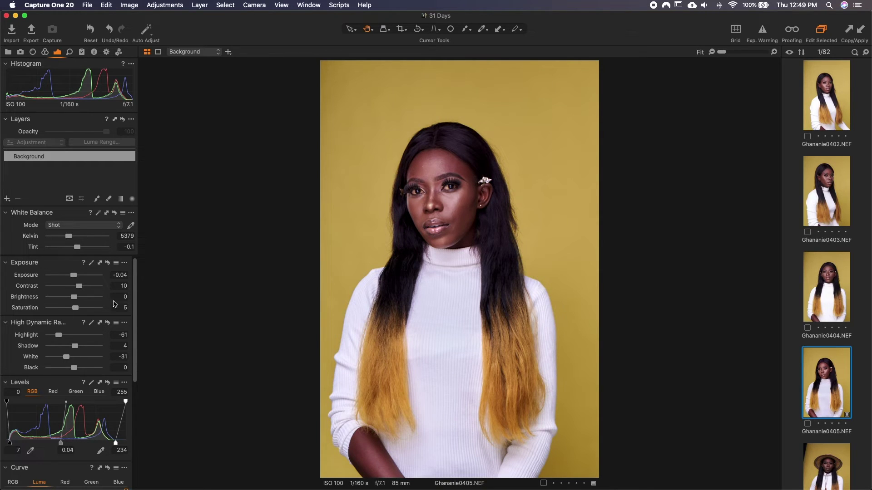
{"action": "left_click_drag", "start_coordinate": [440, 202], "coordinate": [476, 226]}
{"action": "scroll", "coordinate": [838, 373], "scroll_direction": "down", "scroll_amount": 5}
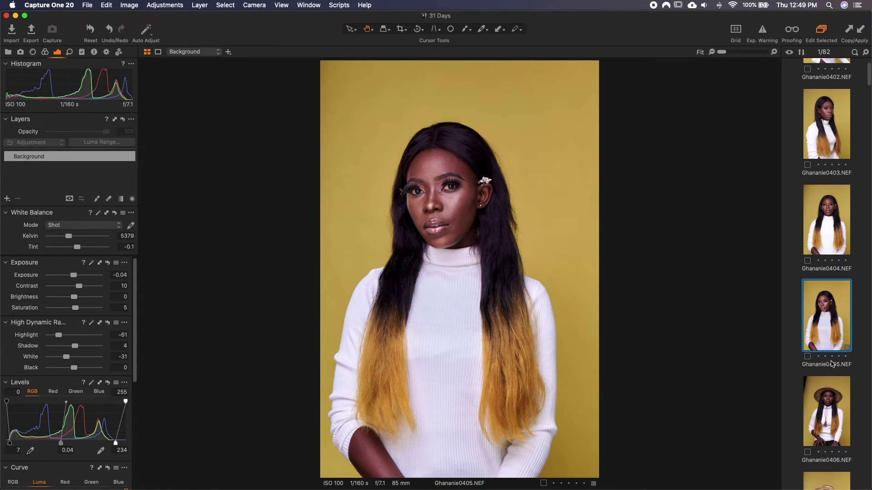
Create a New Variant of Ghananie0405 and select both variants for side-by-side viewing
{"action": "right_click", "coordinate": [831, 286]}
{"action": "left_click", "coordinate": [767, 229]}
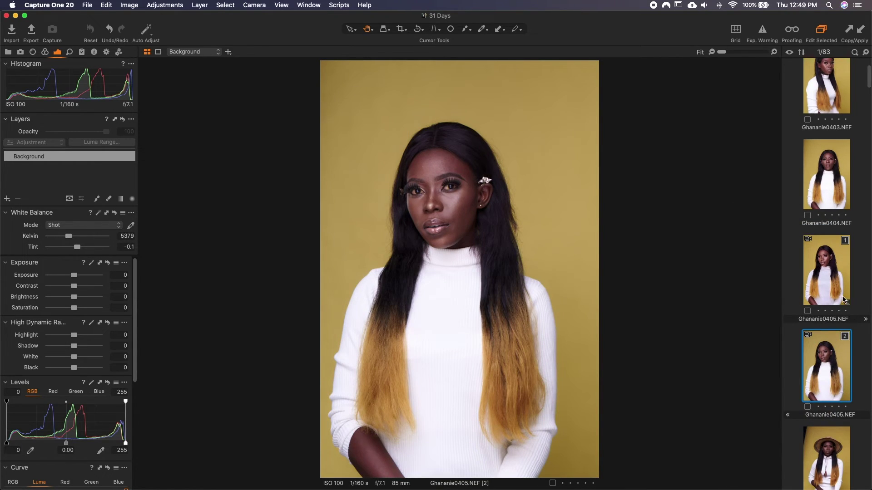
{"action": "left_click", "coordinate": [832, 286], "text": "super"}
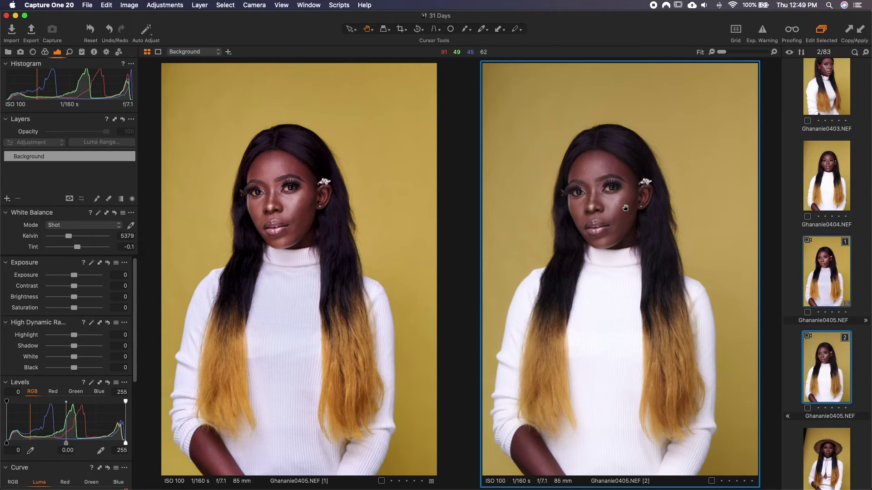
{"action": "left_click", "coordinate": [347, 206]}
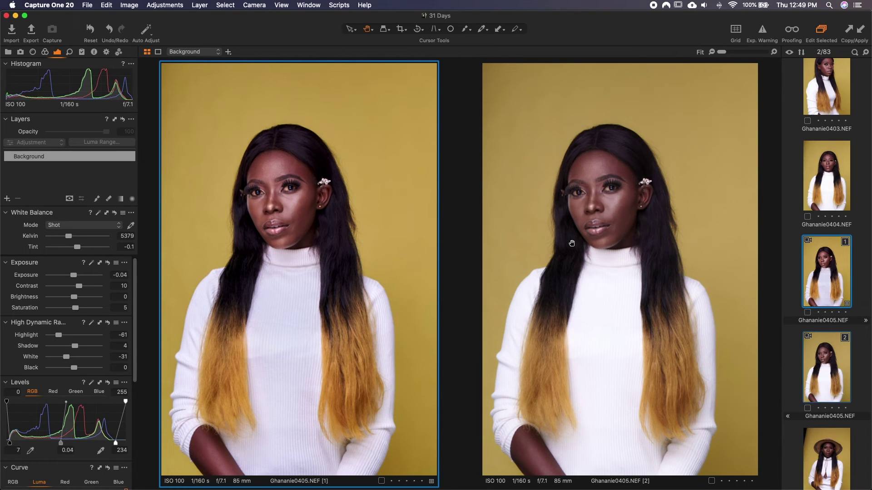
{"action": "left_click", "coordinate": [637, 214]}
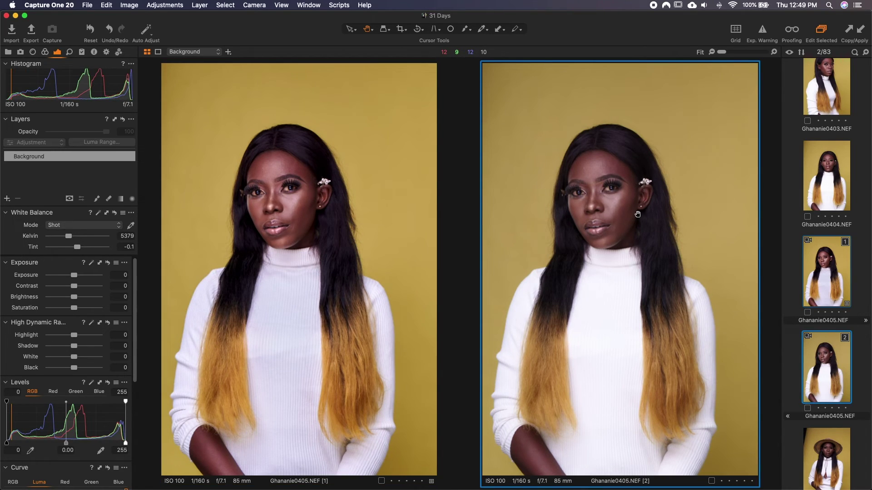
{"action": "left_click", "coordinate": [334, 239]}
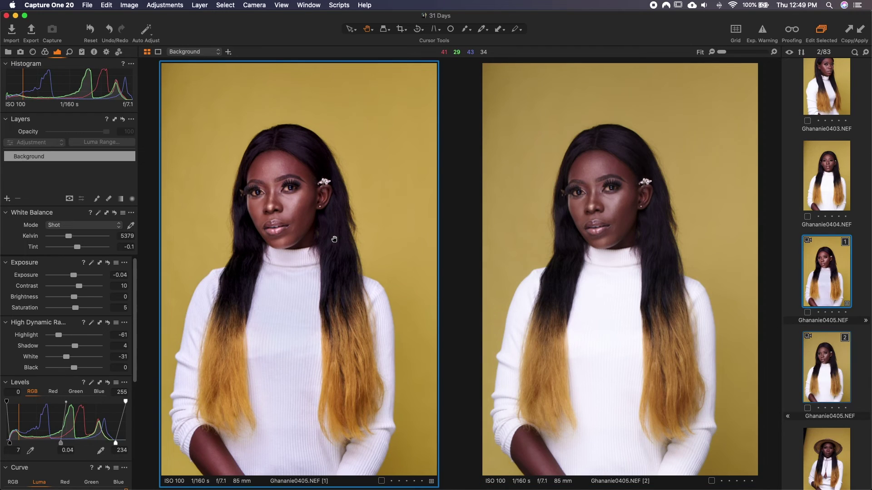